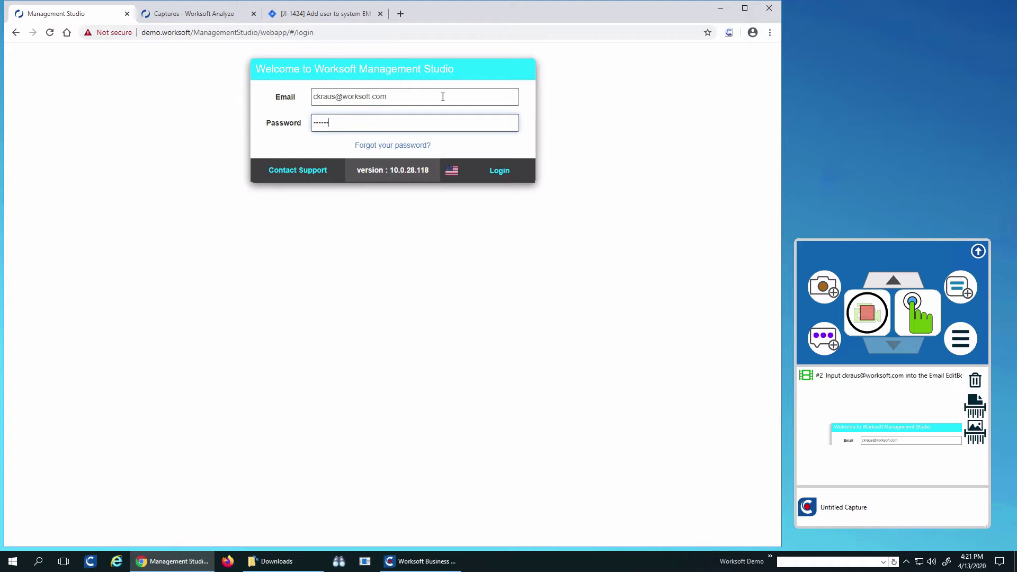
- Log in to Worksoft Management Studio and open a new user form in User Administration
click(505, 170)
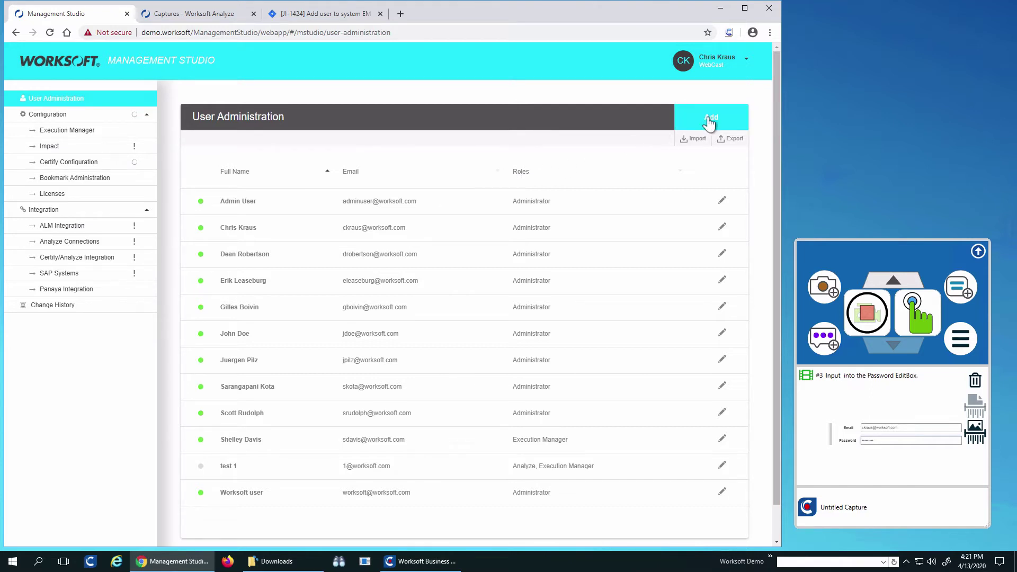
click(709, 119)
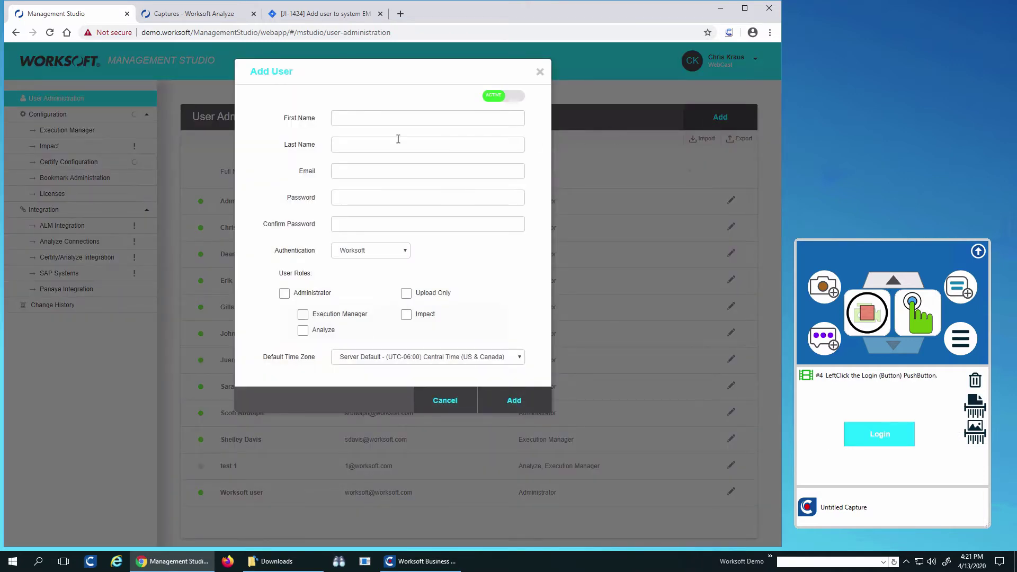
- Enter the new user's first name, last name, email address, and password with confirmation
click(392, 121)
text(newFirst)
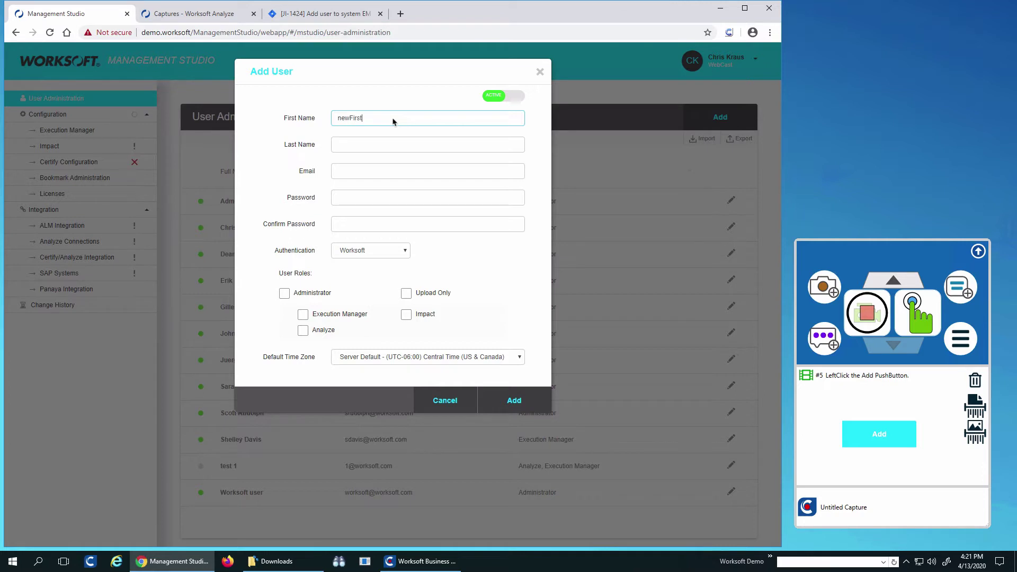
click(360, 144)
text(Nes)
text(wLast)
click(351, 171)
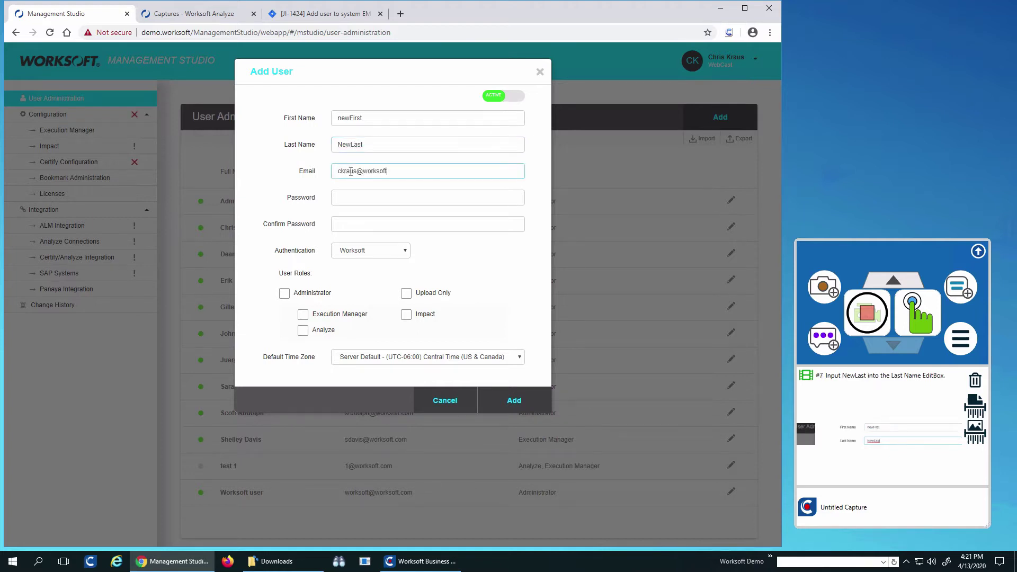
click(362, 194)
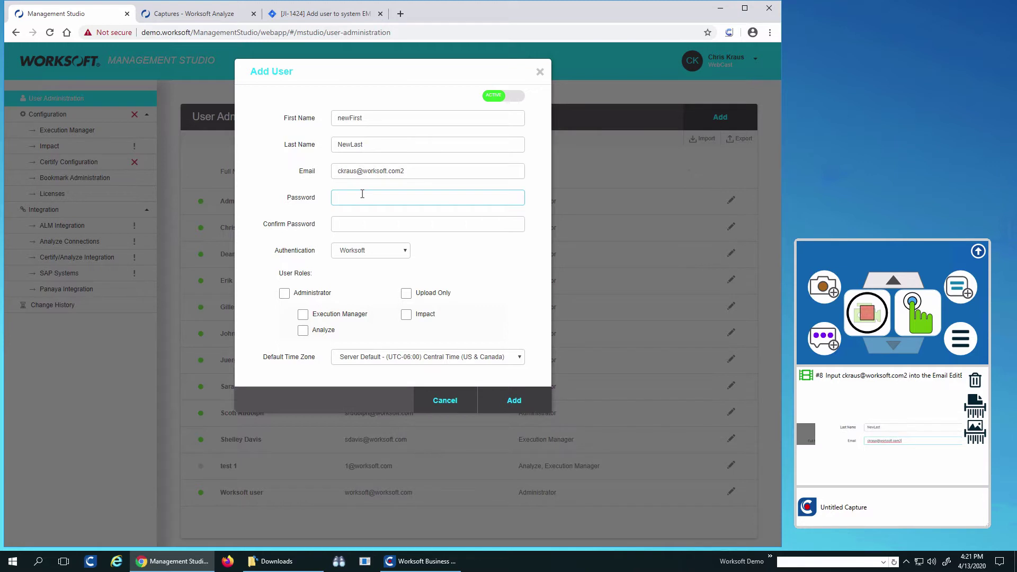
text(password)
key(Tab)
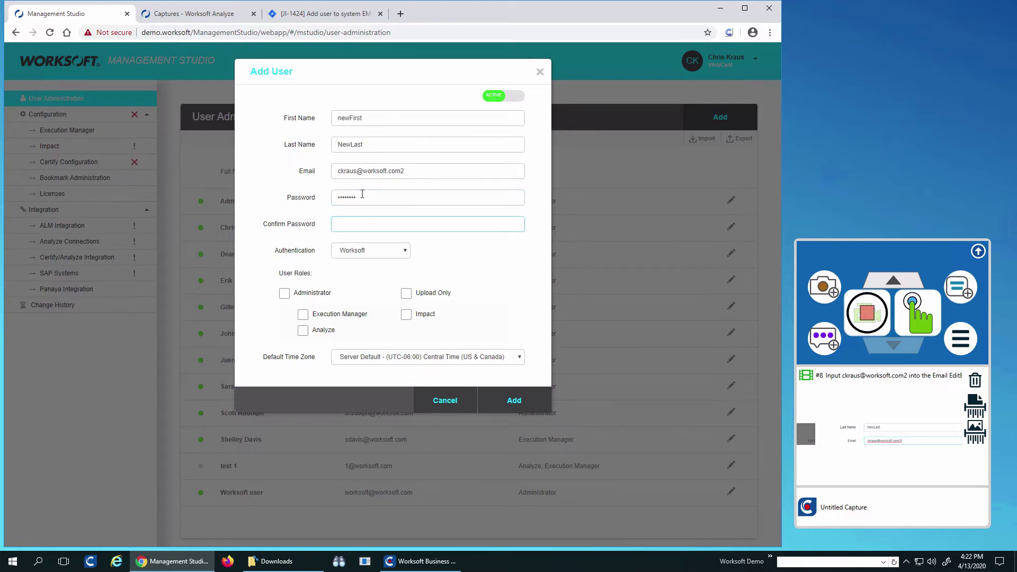
text(password)
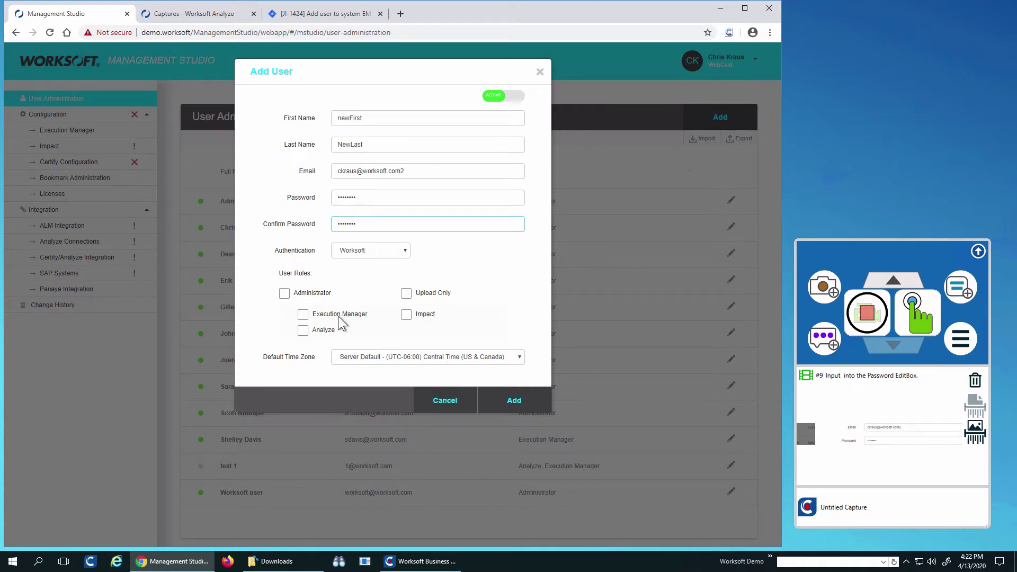
- Give the user the Execution Manager and Analyze roles and save them
click(303, 314)
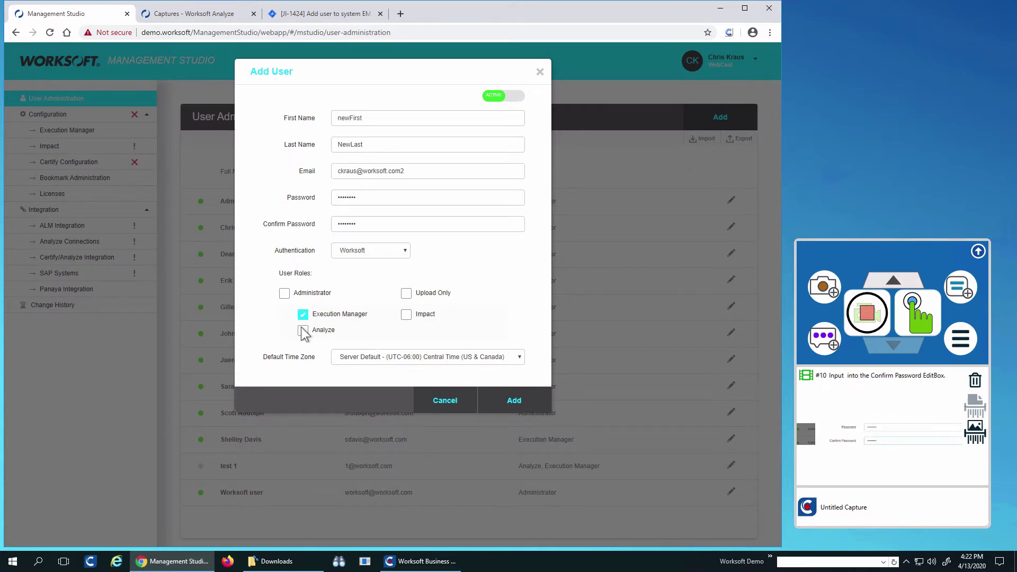
click(302, 331)
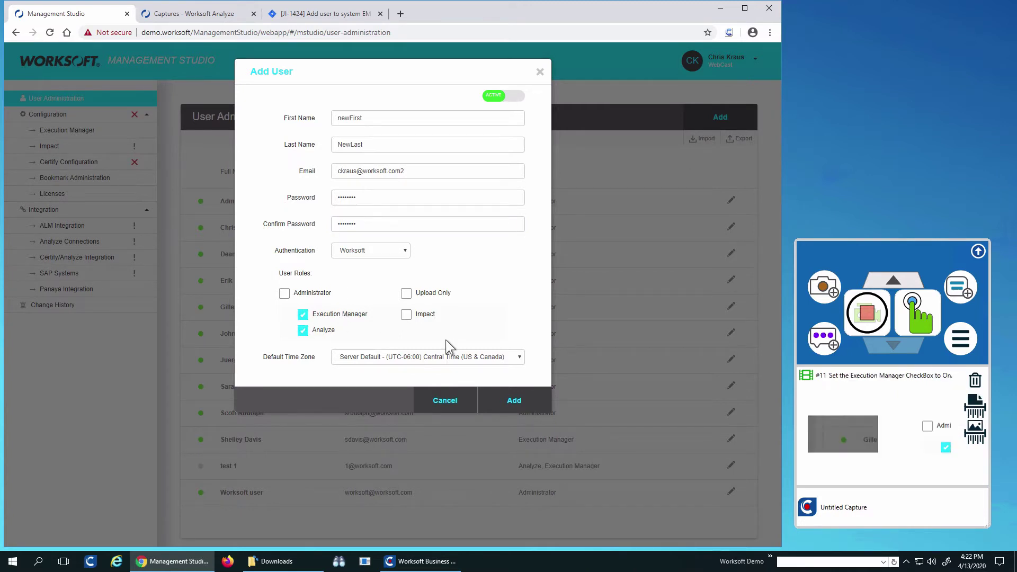
click(515, 404)
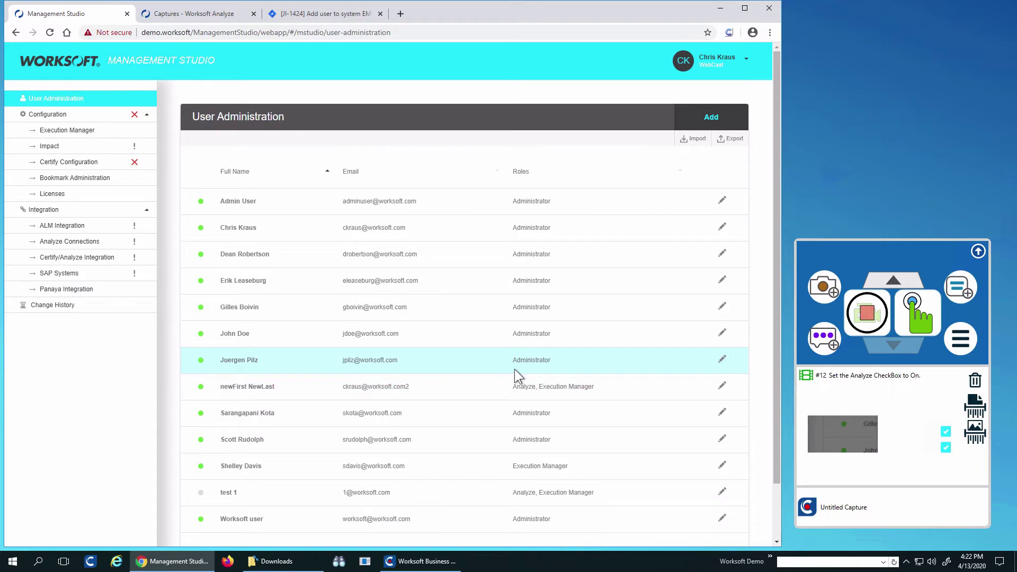
- Set the new user to Inactive, save the change, and pause capture recording
click(722, 387)
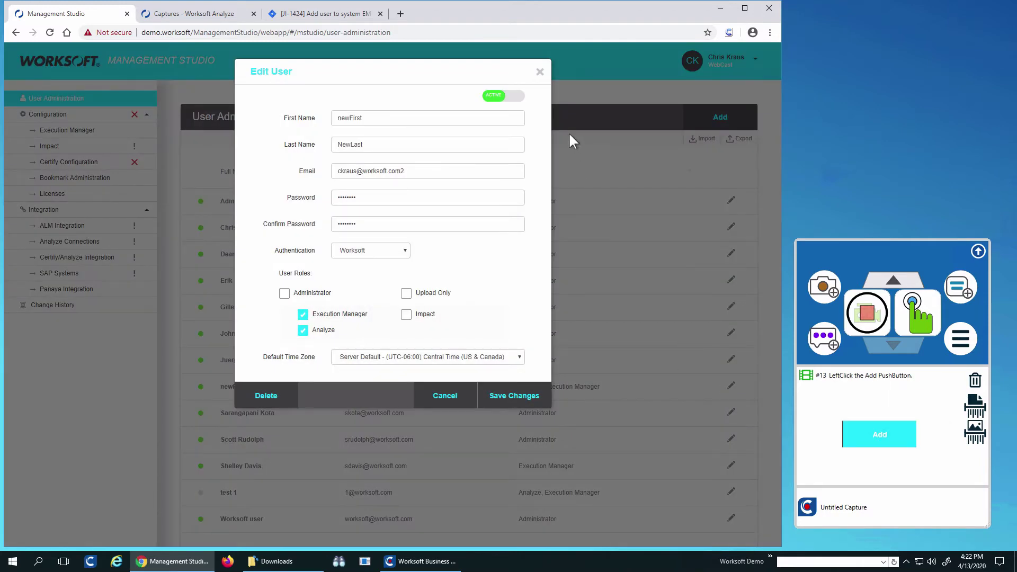
click(510, 103)
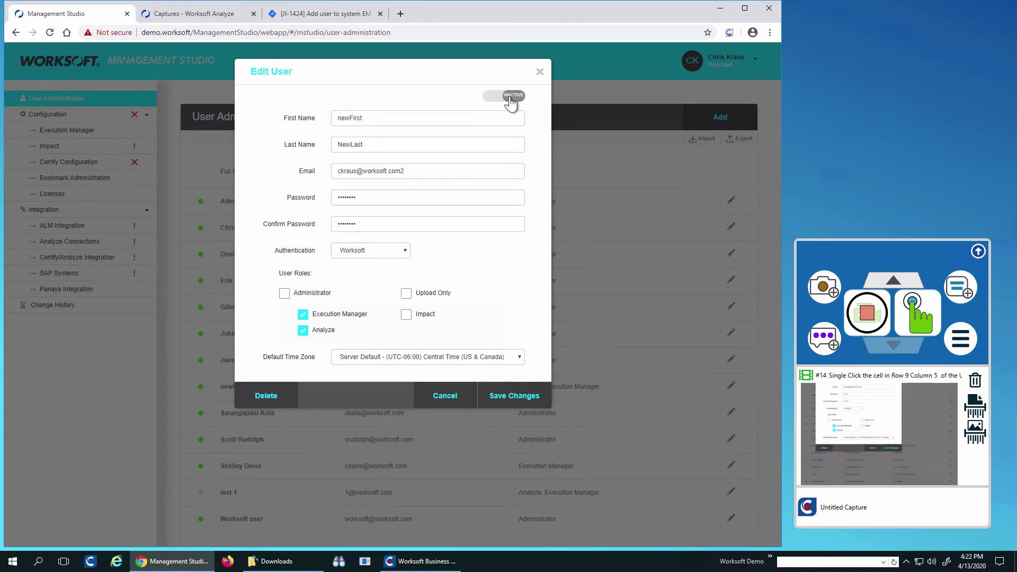
click(511, 398)
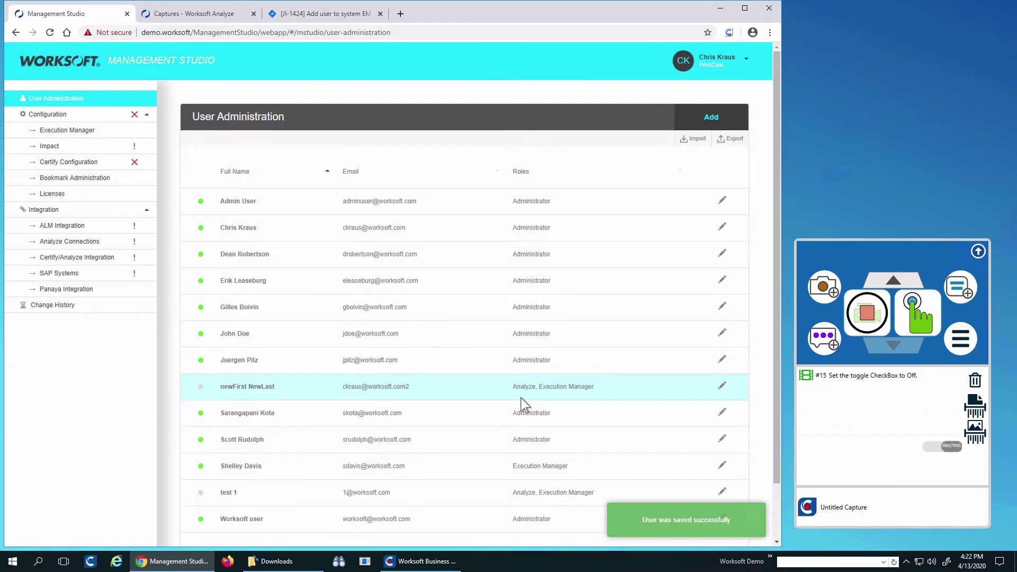
click(869, 313)
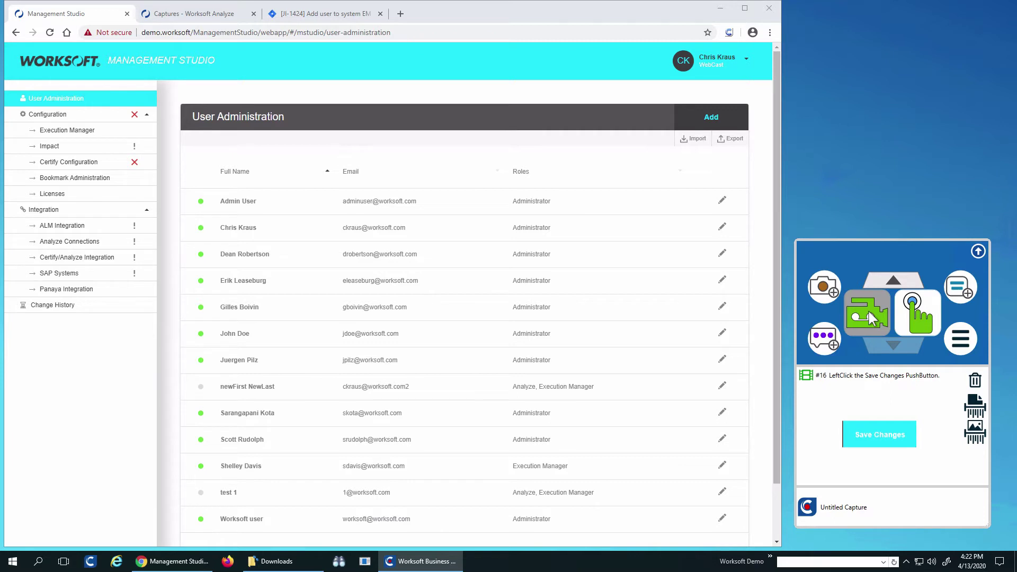
- Add a capture comment saying the user add to EM and Analyze worked and the disable turned gray
click(821, 336)
text(THis Is a)
key(BackSpace)
key(BackSpace)
key(BackSpace)
key(BackSpace)
key(BackSpace)
key(BackSpace)
key(BackSpace)
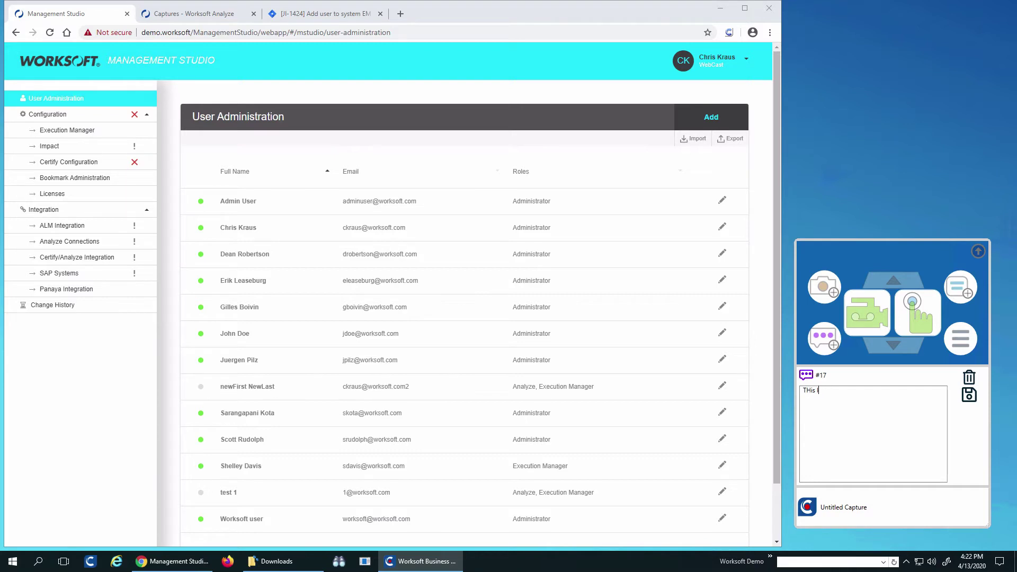
text(i)
key(BackSpace)
key(BackSpace)
text(his)
text( looks great)
text(.  I was able to ad)
text(d a user to EM a)
text(nd Analyze.  T)
text(he)
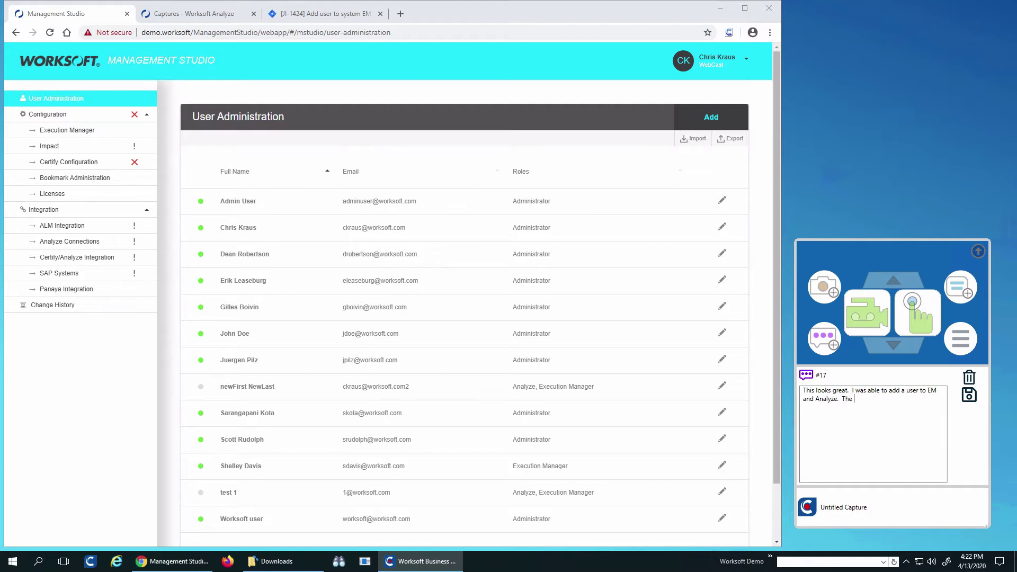
text( disable worked I see the mbarble change from gree)
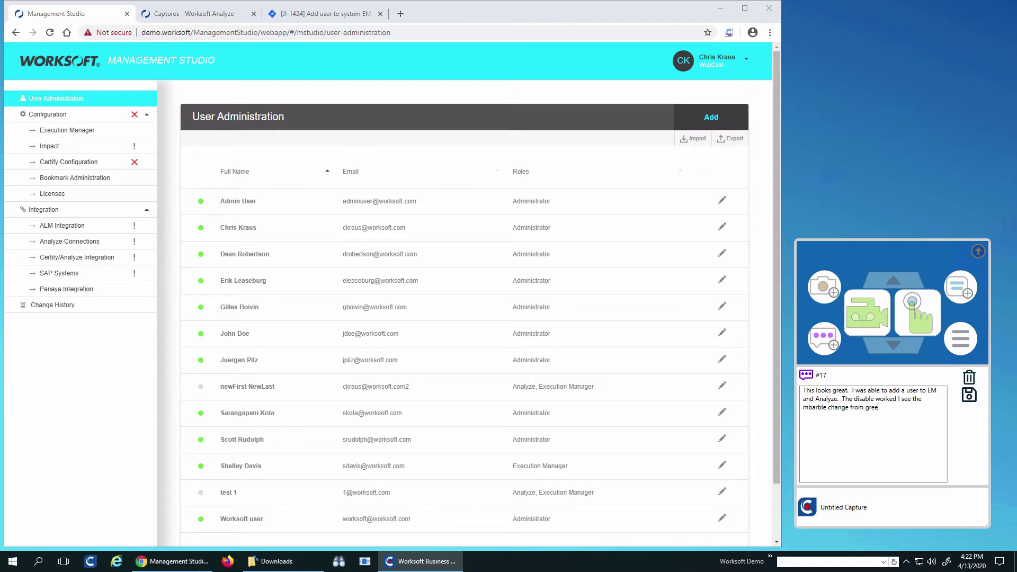
text(n to gerey)
key(BackSpace)
key(BackSpace)
key(BackSpace)
key(BackSpace)
text(ray)
- Save the comment and send the capture to Analyze as 'New User EM and Analyze' with an adding-and-disabling-users description
click(968, 395)
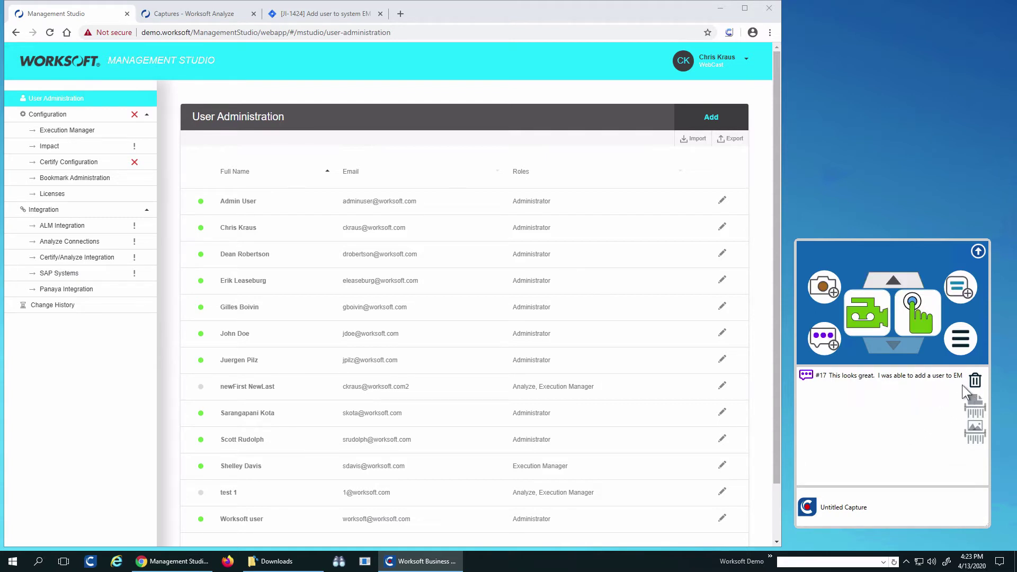
click(960, 338)
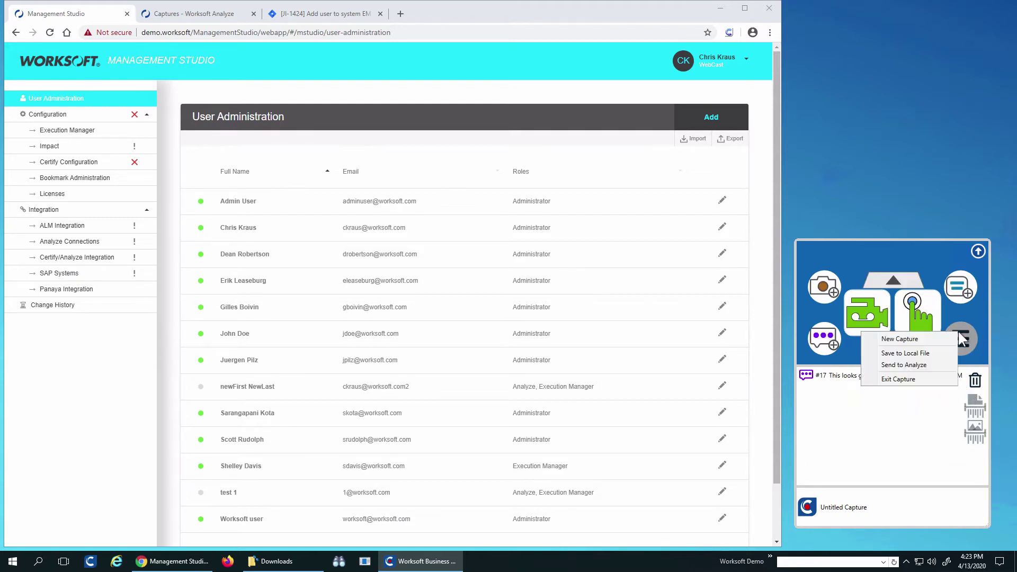
click(923, 365)
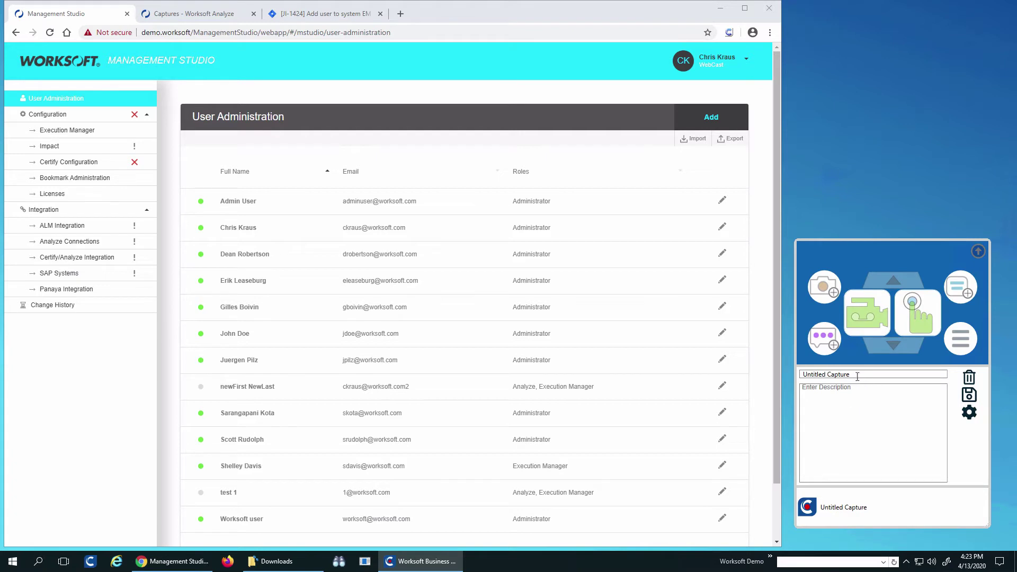
text(New USer)
key(BackSpace)
key(BackSpace)
key(BackSpace)
text(sser)
key(BackSpace)
key(BackSpace)
text(er EM and Analyze)
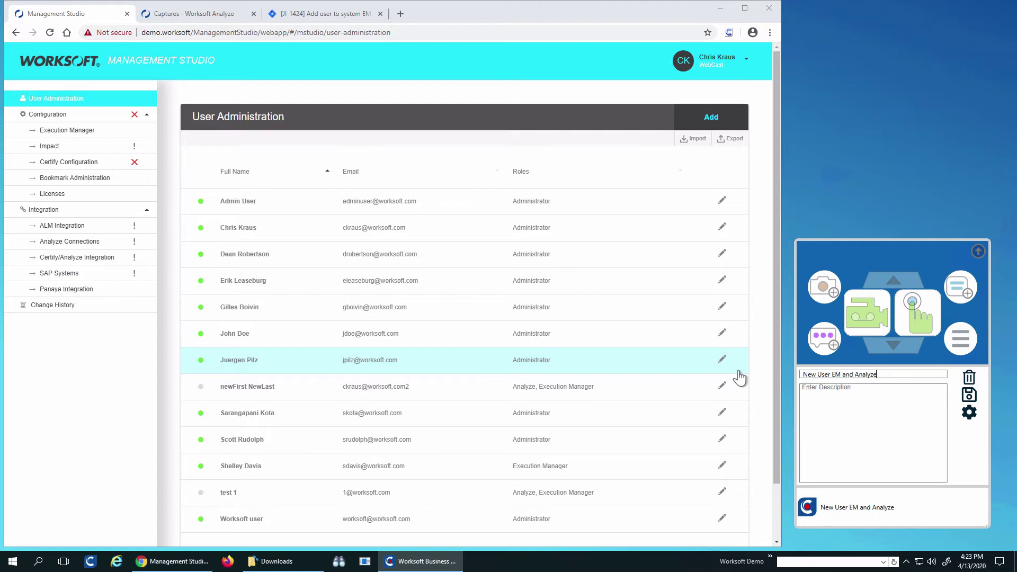
text(do)
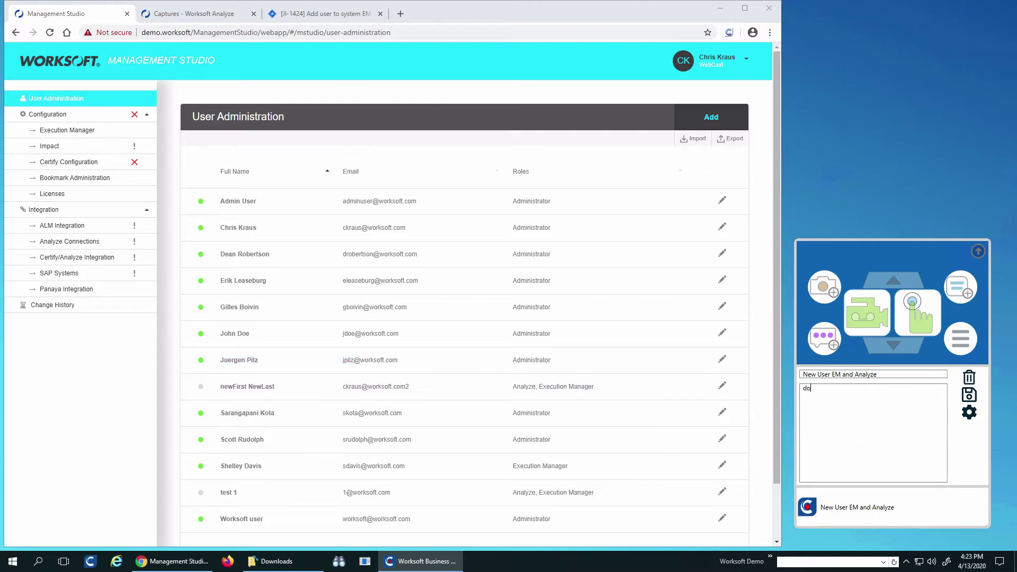
text(cumentaiton of basic adding of uers and then disabling)
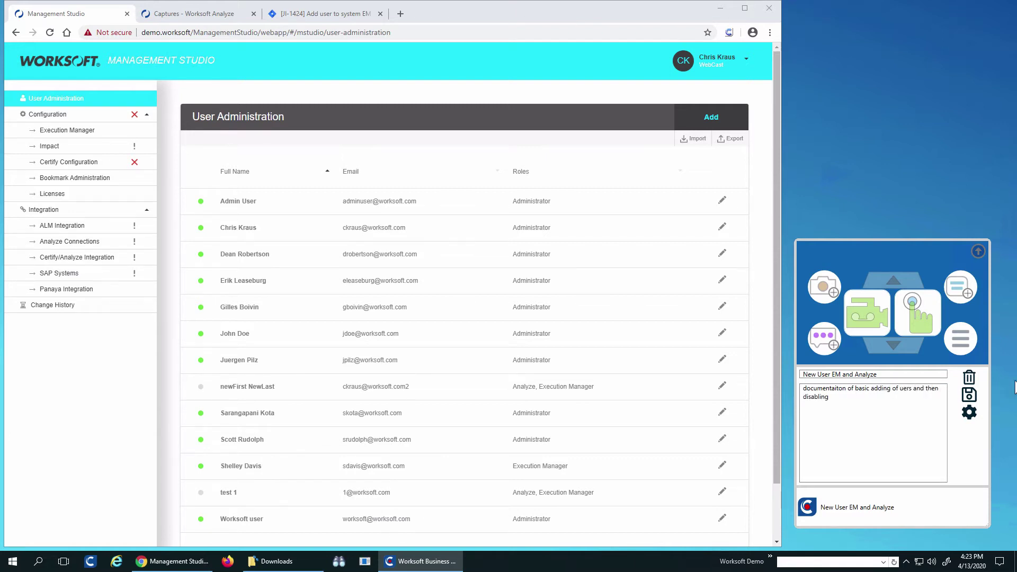
click(970, 396)
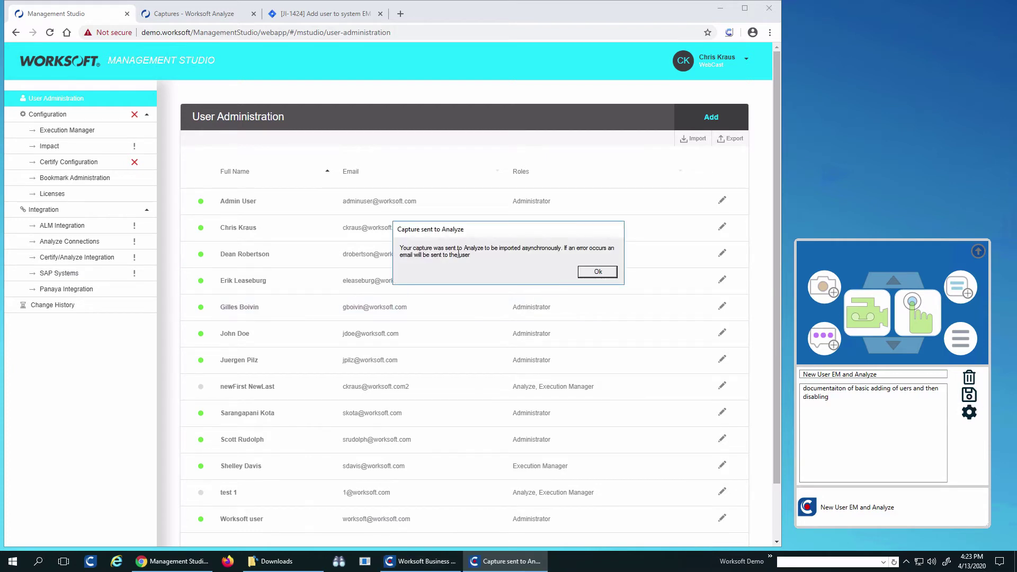
click(606, 271)
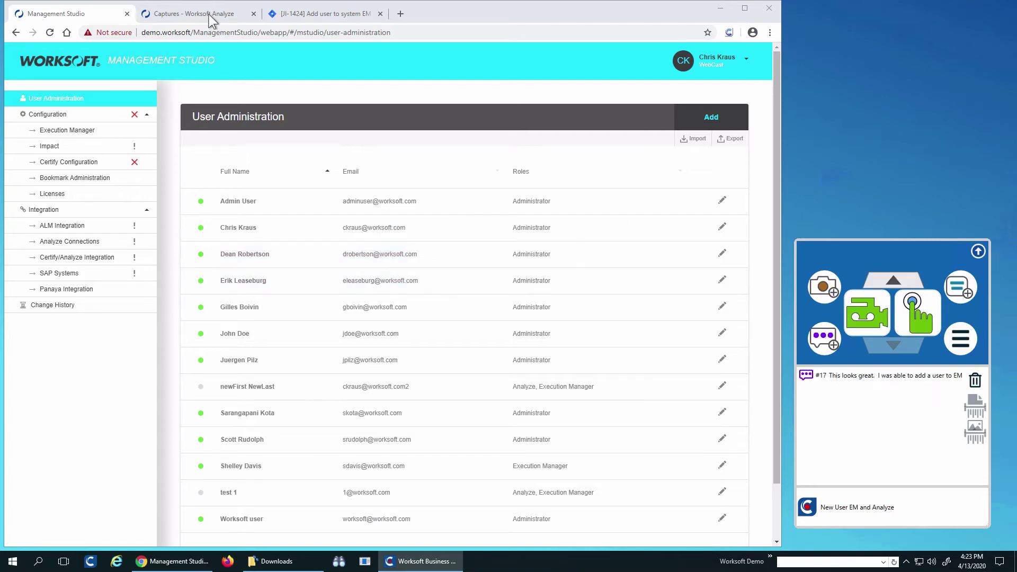
- Filter Worksoft Analyze captures to the last 30 minutes to find 'New User EM and Analyze'
click(213, 16)
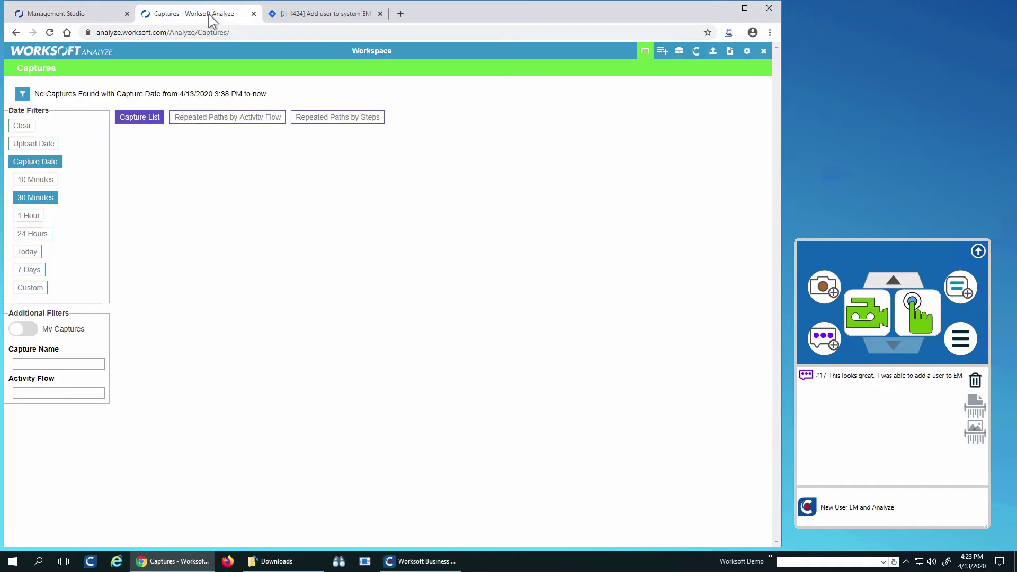
click(41, 201)
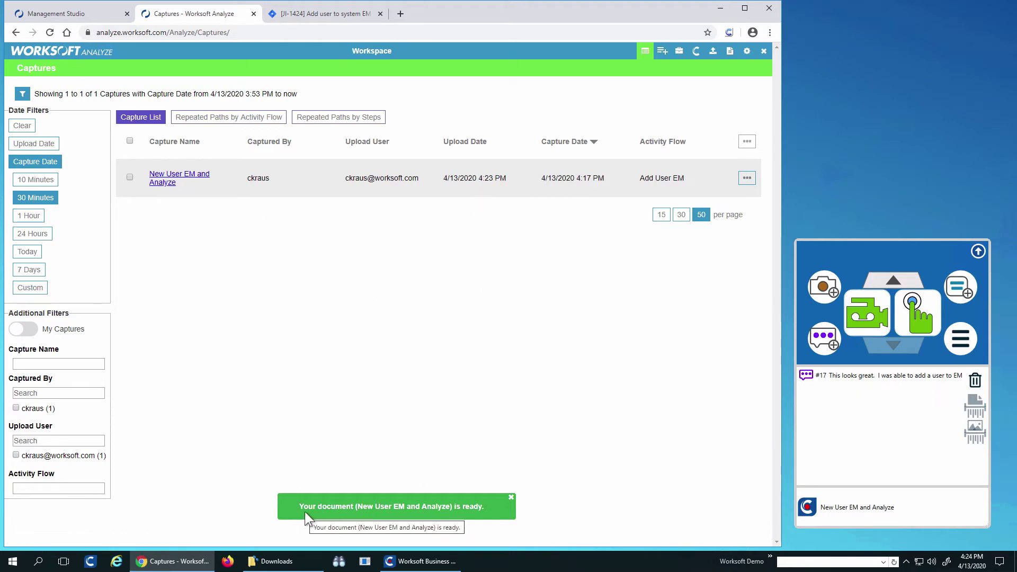
click(678, 52)
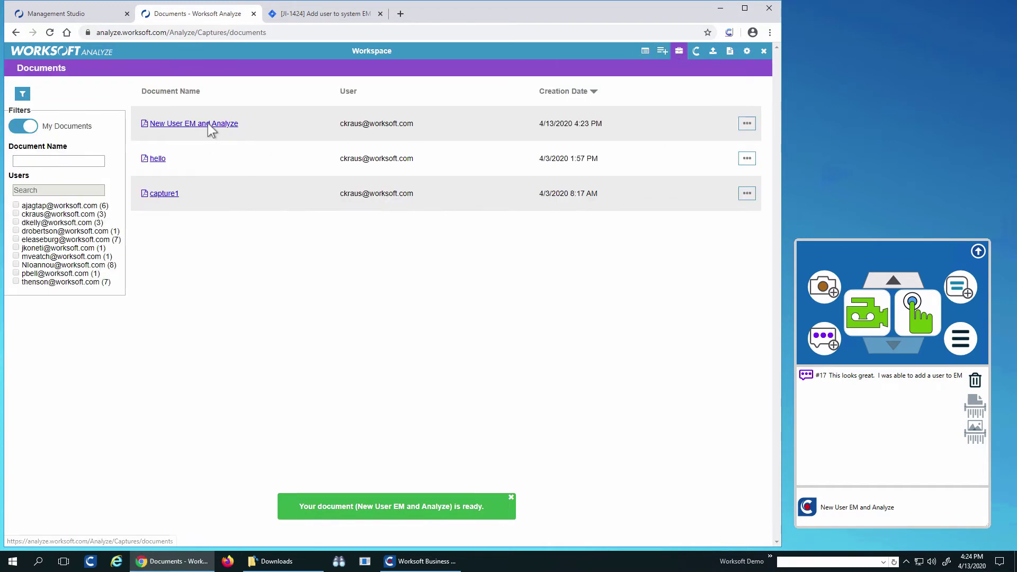
- Download the 'New User EM and Analyze' document and open it as a PDF
click(207, 127)
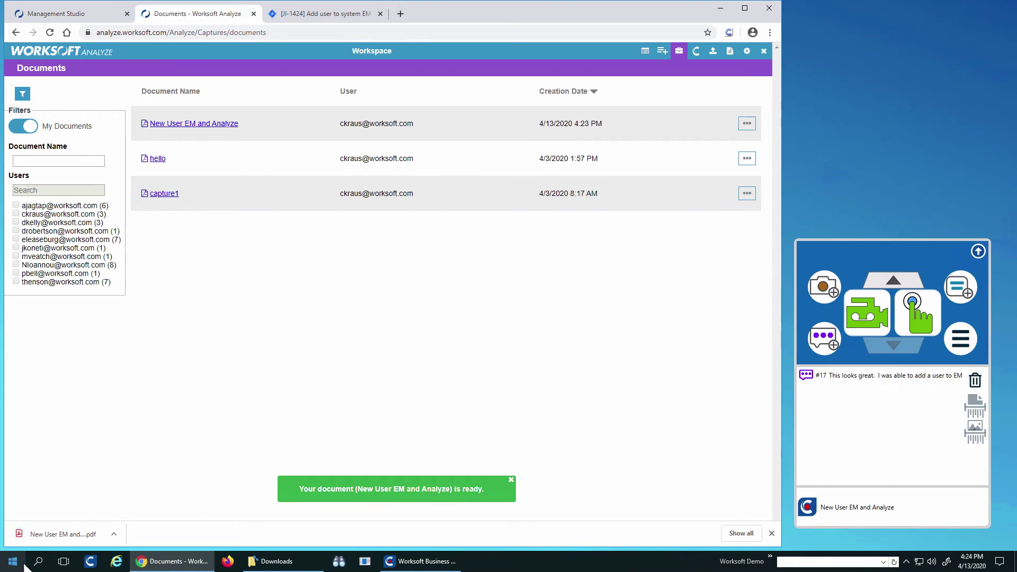
click(71, 533)
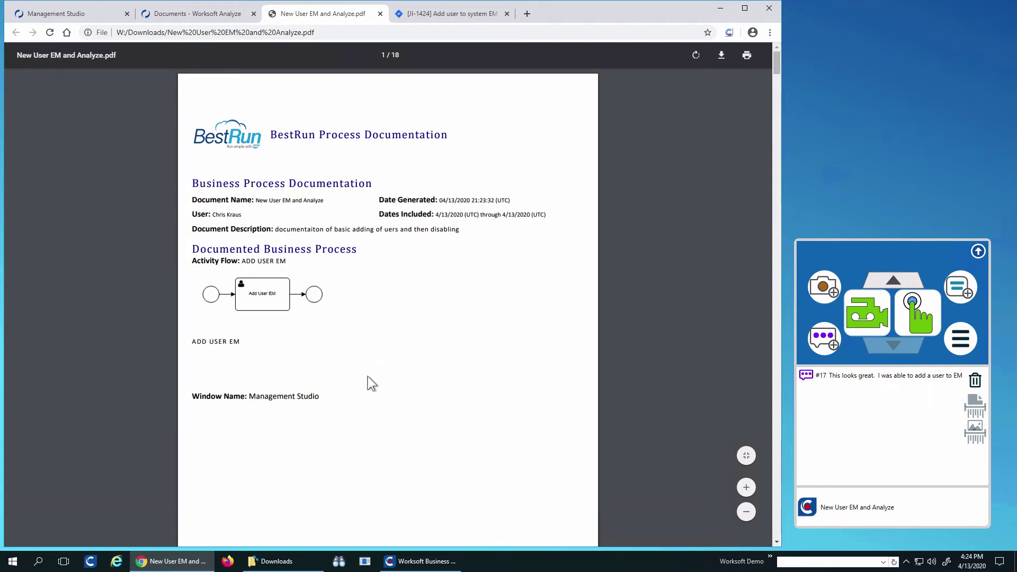
- Scroll through the PDF's login and Add User steps to page 10
scroll(367, 376, down, 10)
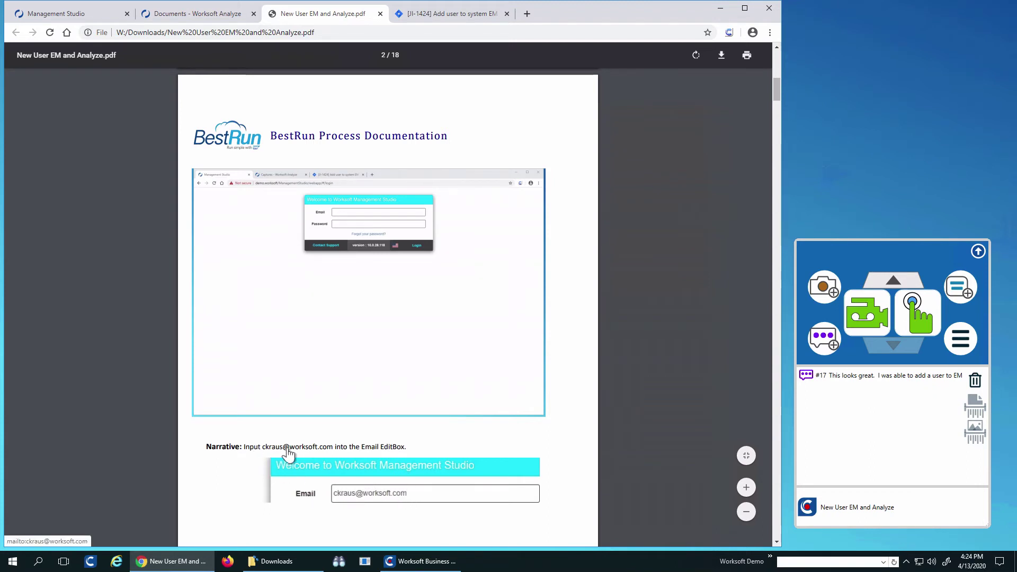
scroll(496, 445, down, 8)
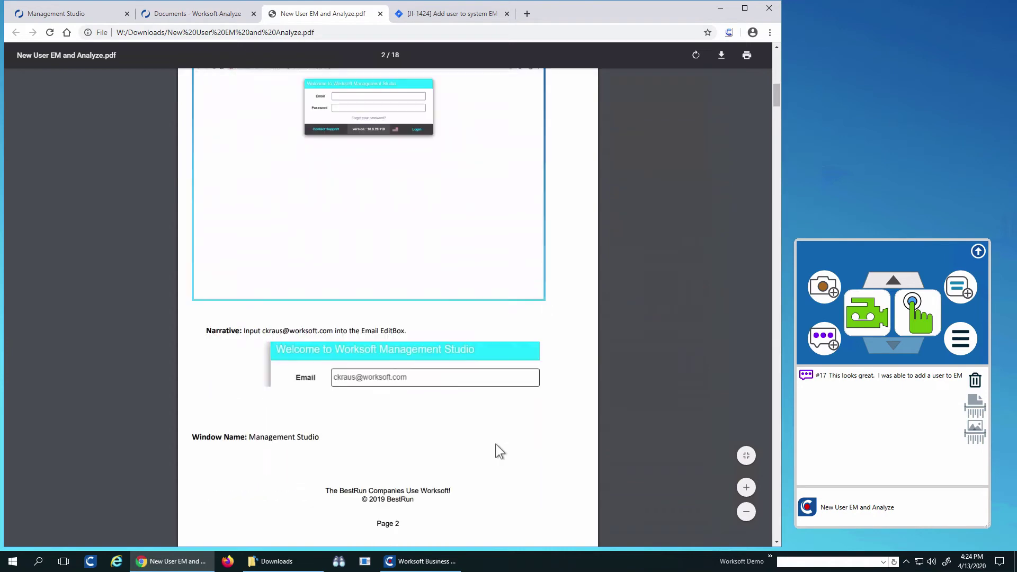
scroll(495, 443, down, 5)
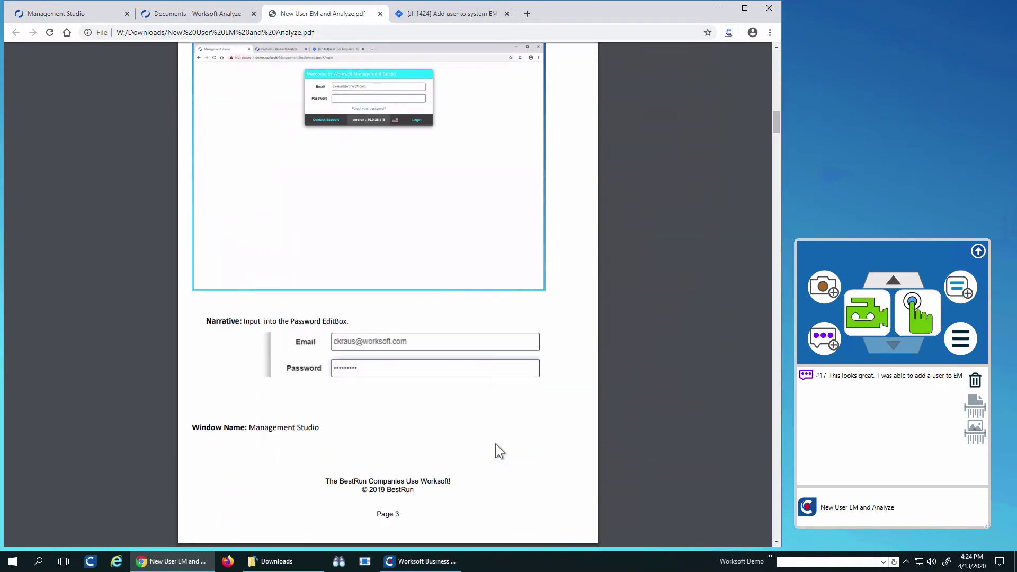
scroll(495, 443, down, 15)
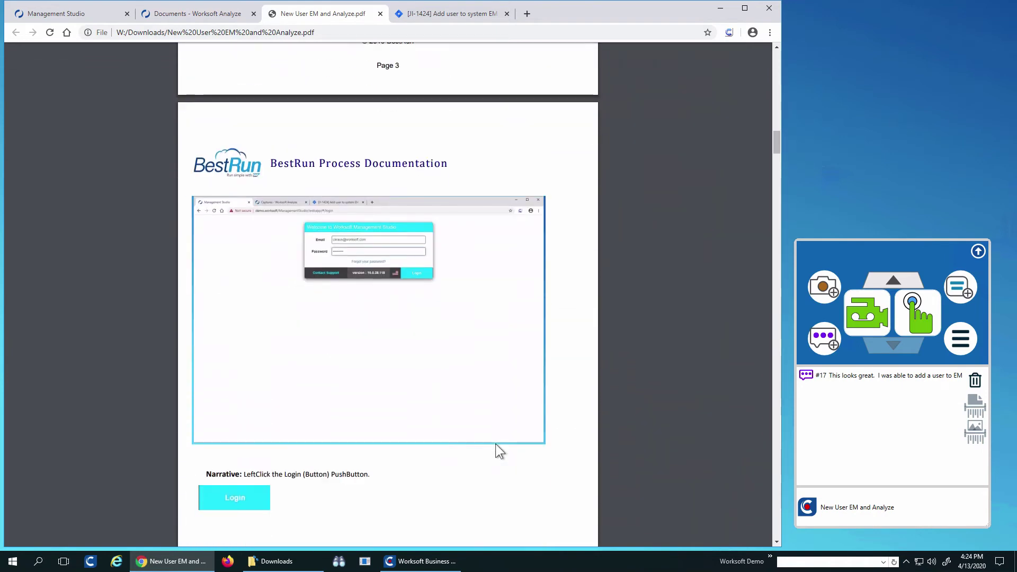
scroll(494, 443, down, 4)
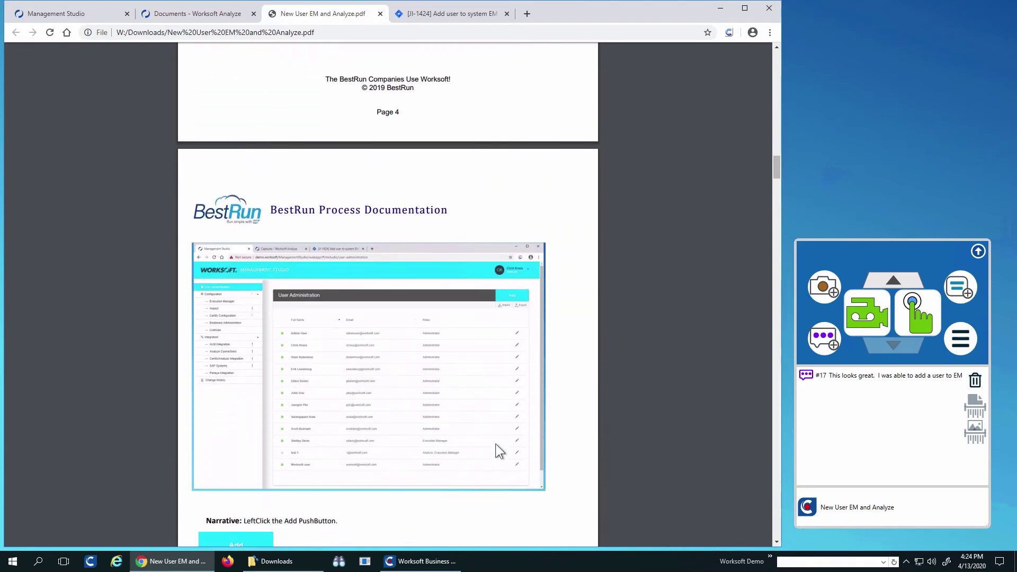
scroll(495, 444, down, 13)
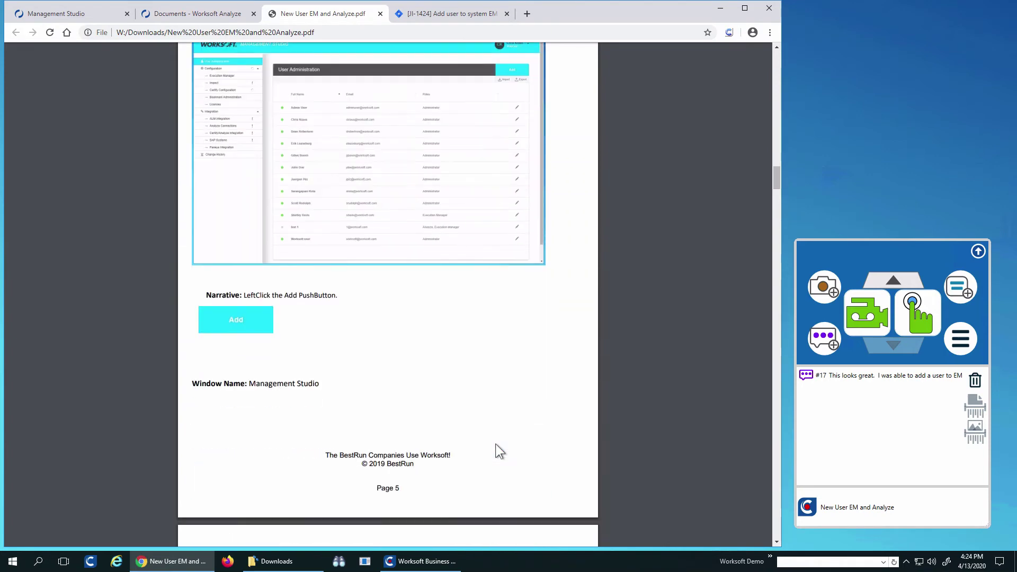
scroll(496, 450, down, 1)
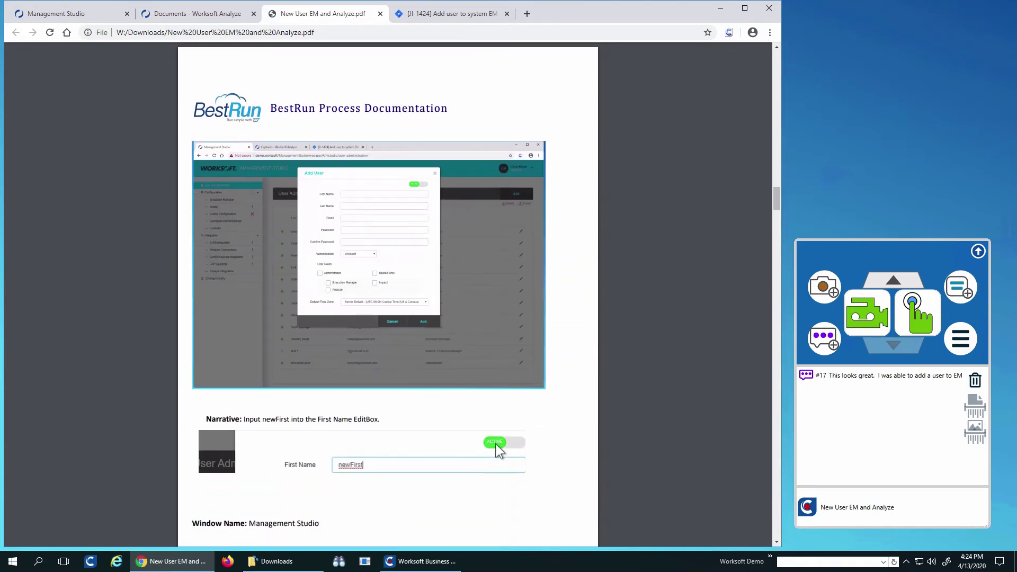
scroll(496, 444, down, 12)
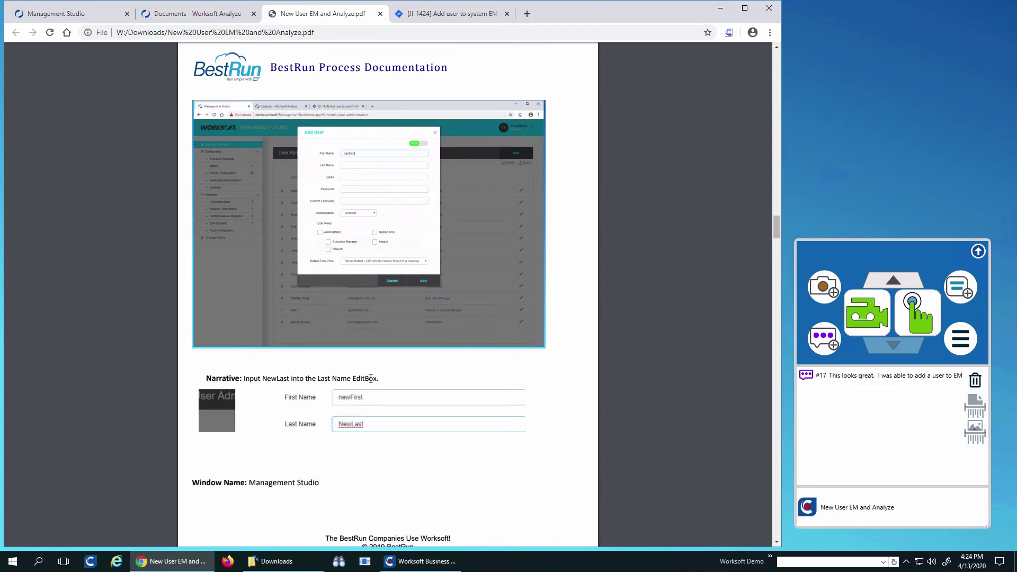
scroll(412, 452, down, 10)
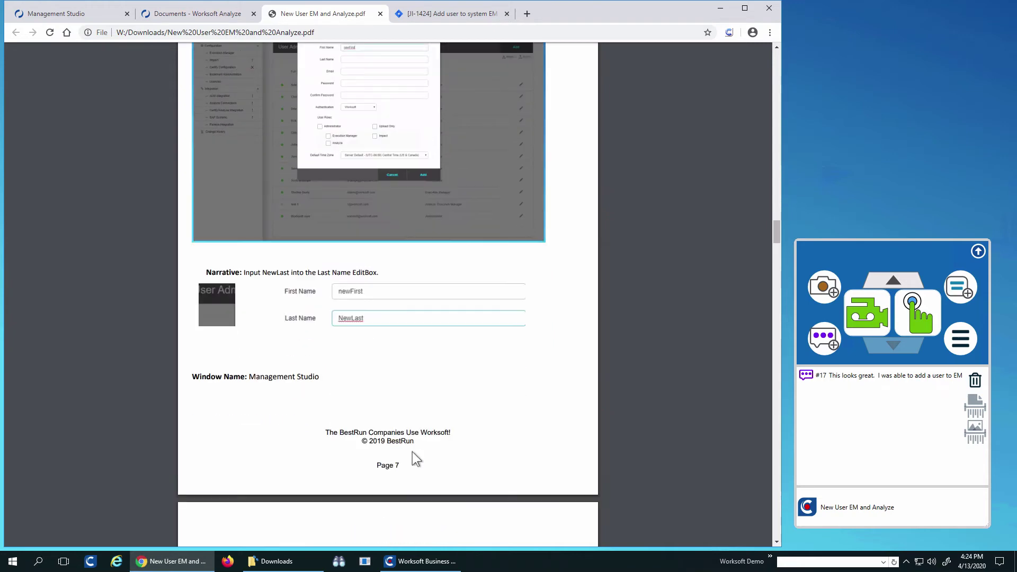
scroll(412, 451, down, 15)
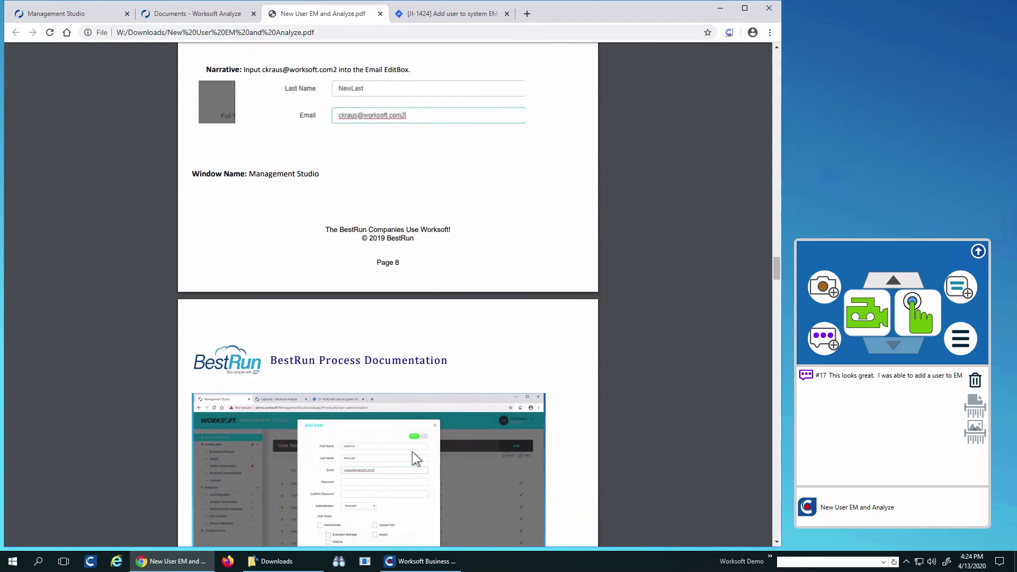
scroll(412, 451, down, 12)
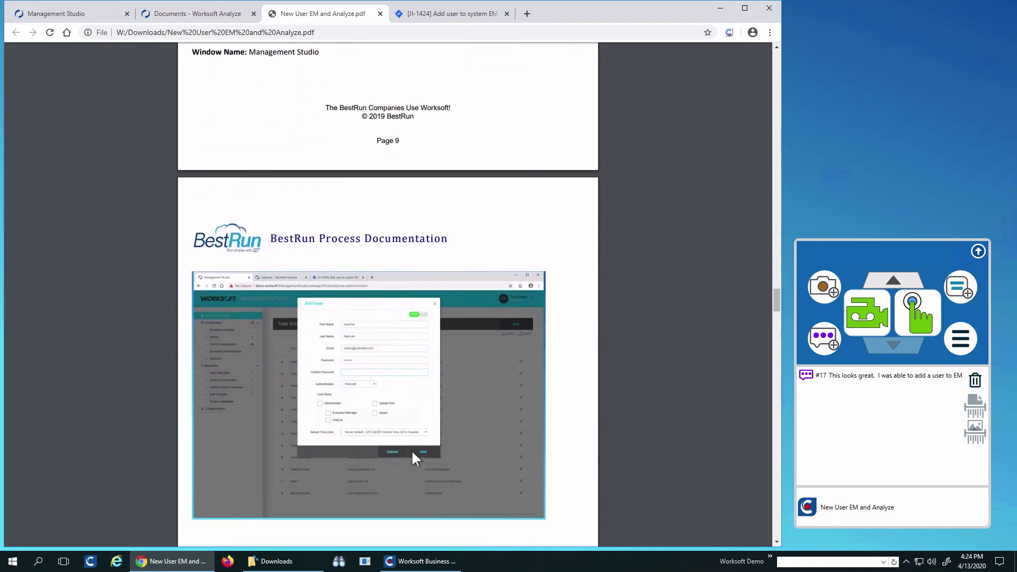
scroll(412, 451, down, 3)
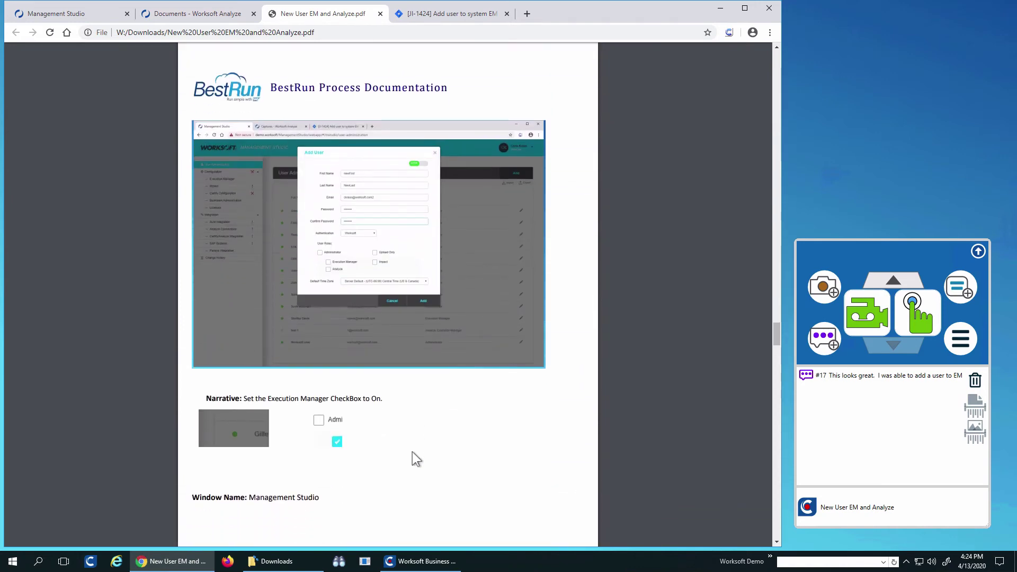
- Generate Word documentation of the capture with the BestRun template, then bring up Jira issue JI-1424
click(214, 15)
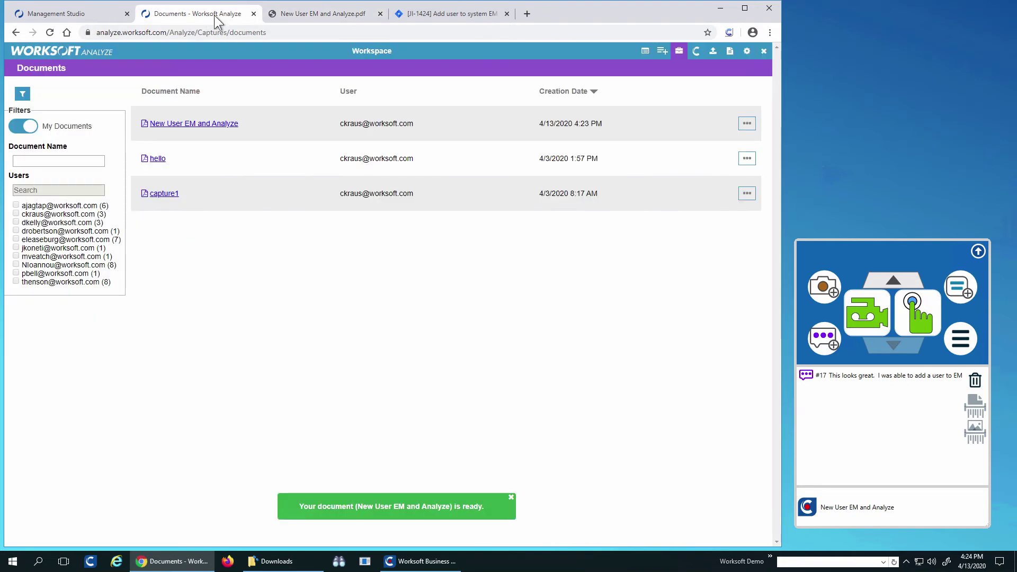
click(647, 53)
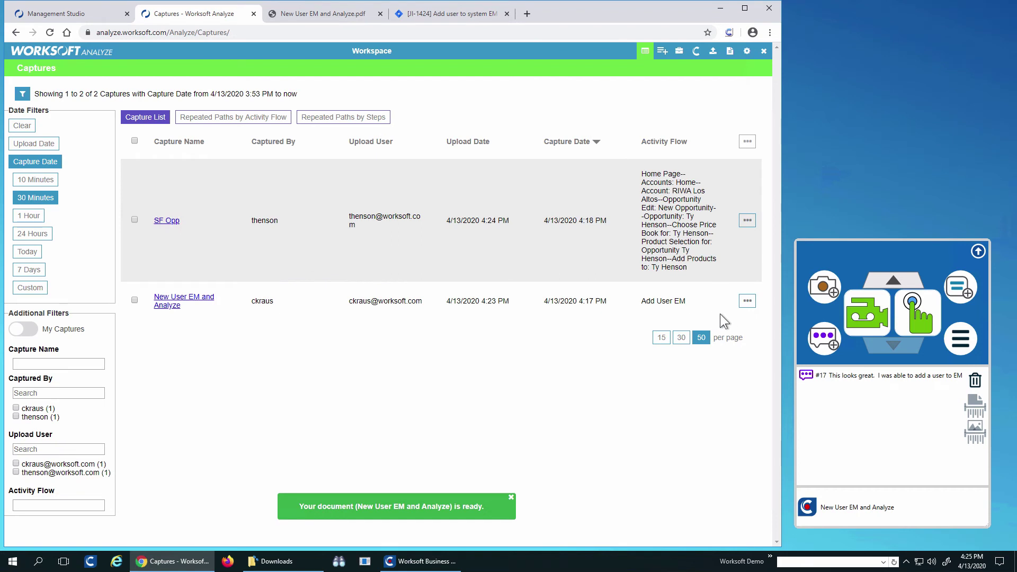
click(746, 302)
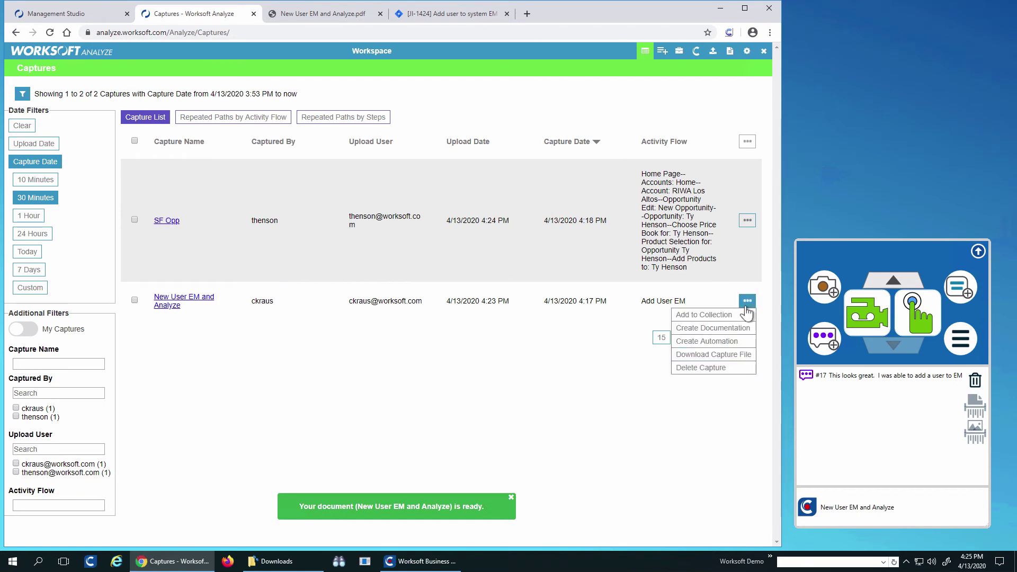
click(721, 328)
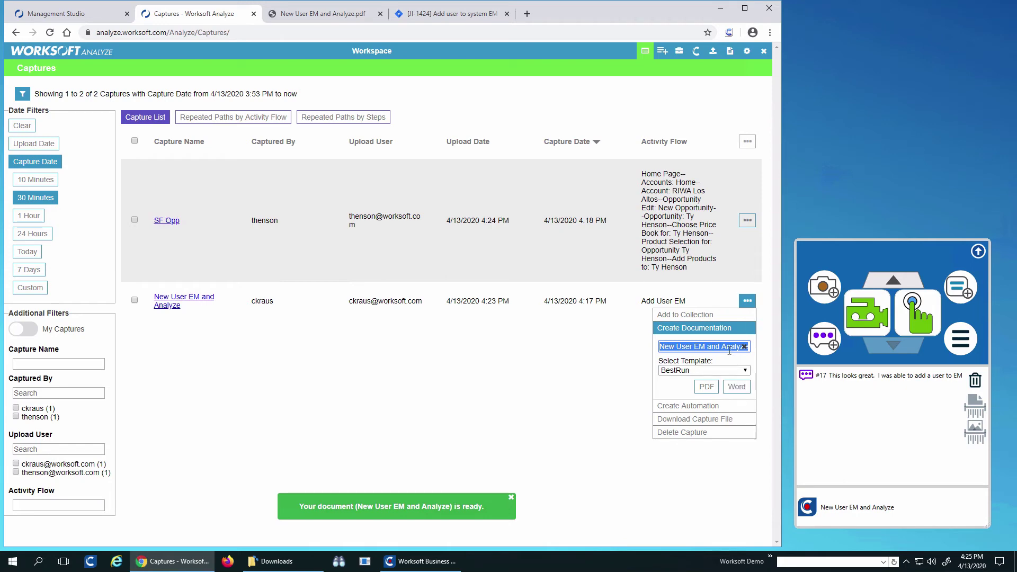
click(735, 387)
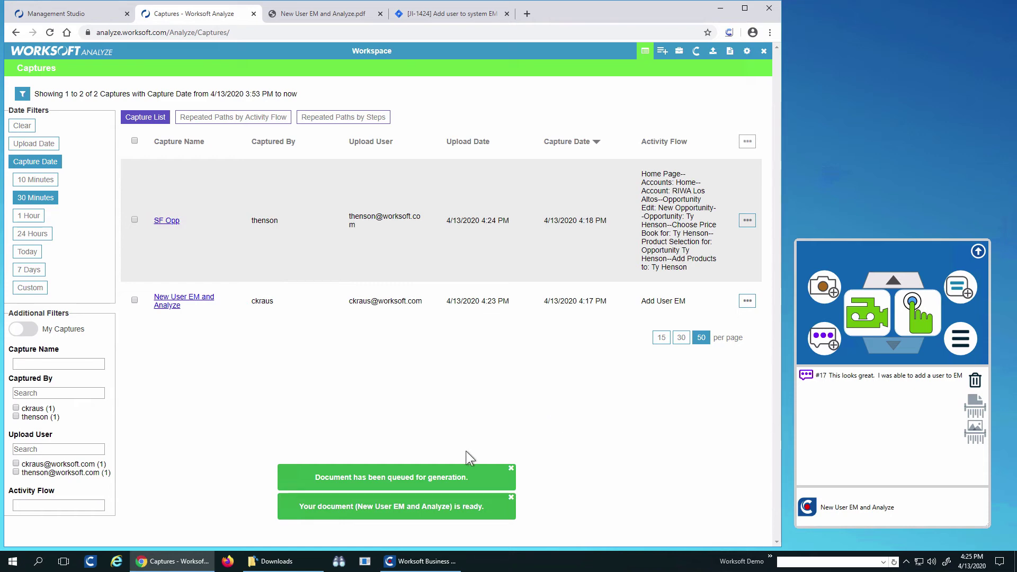
click(679, 51)
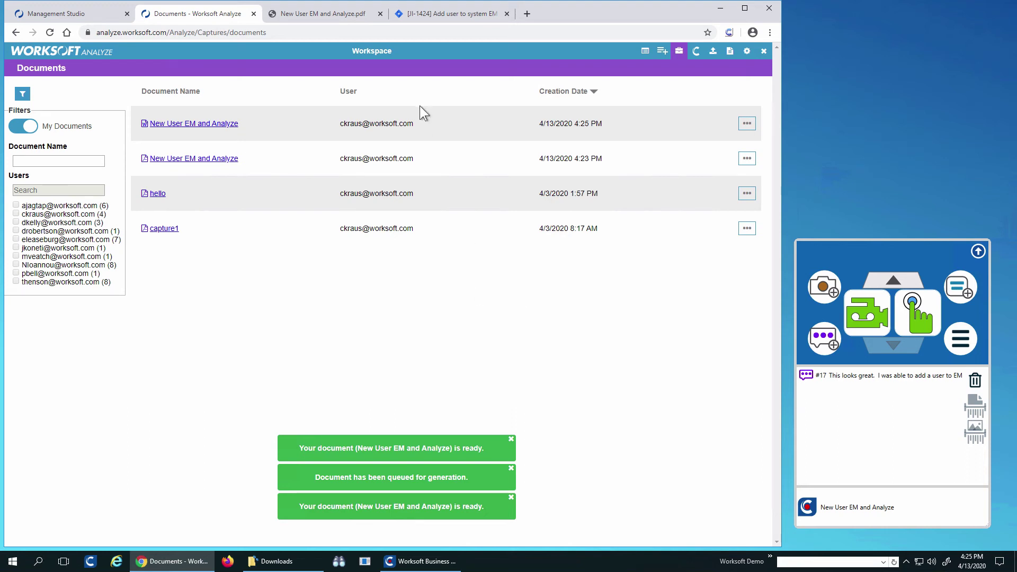
click(456, 14)
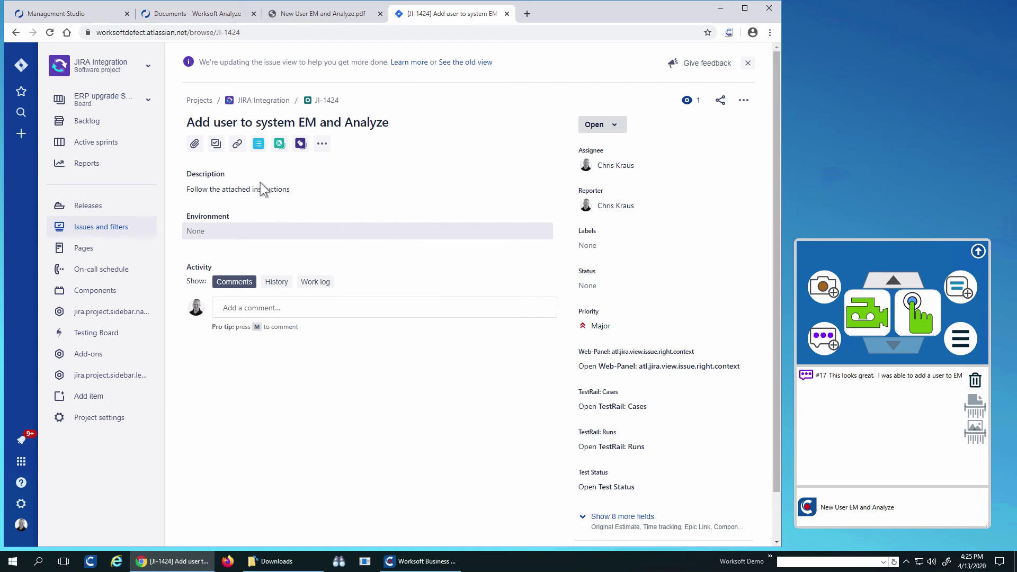
- Attach user management.pdf from the Downloads folder to issue JI-1424
click(196, 149)
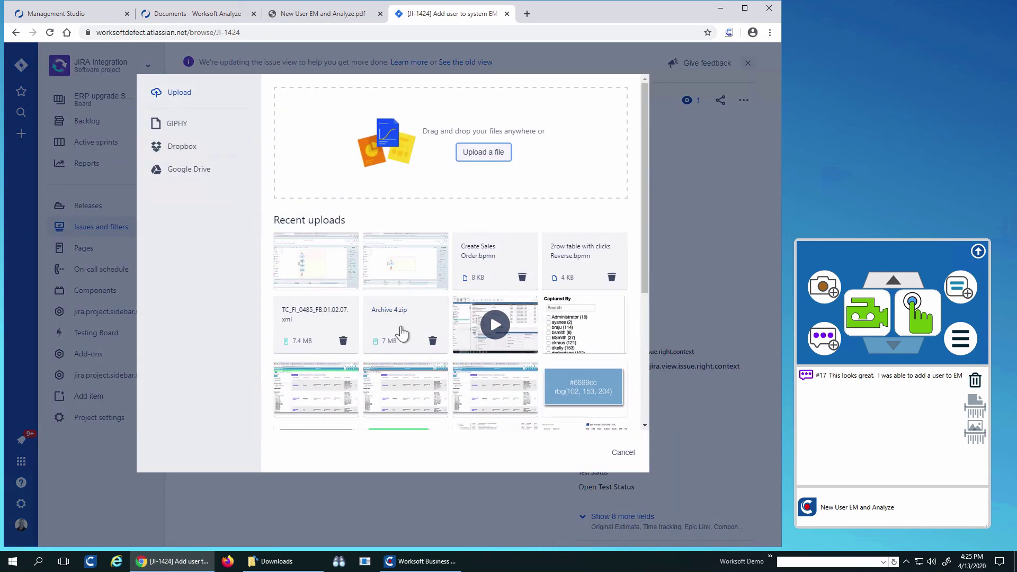
click(283, 562)
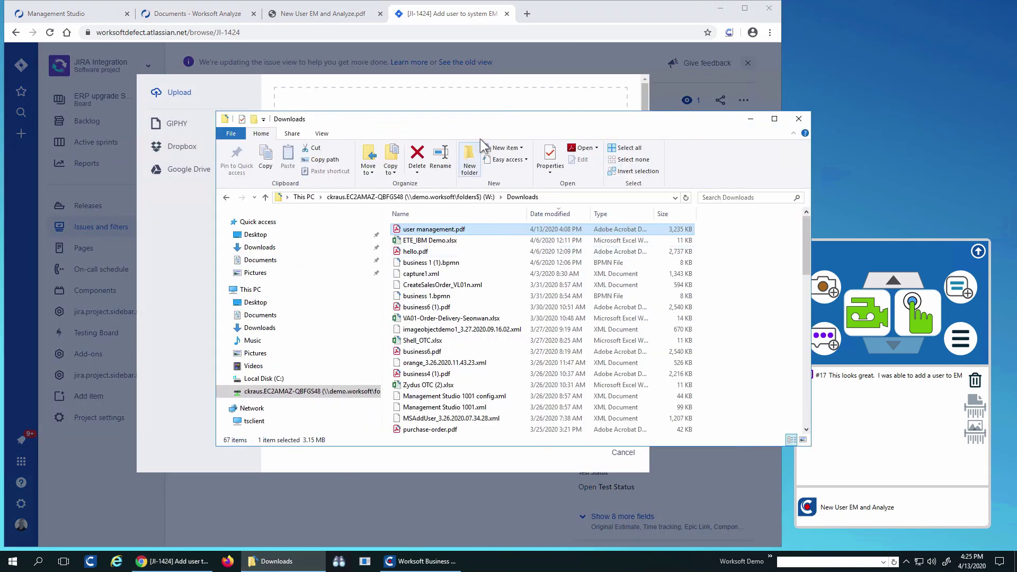
drag(468, 122, 643, 257)
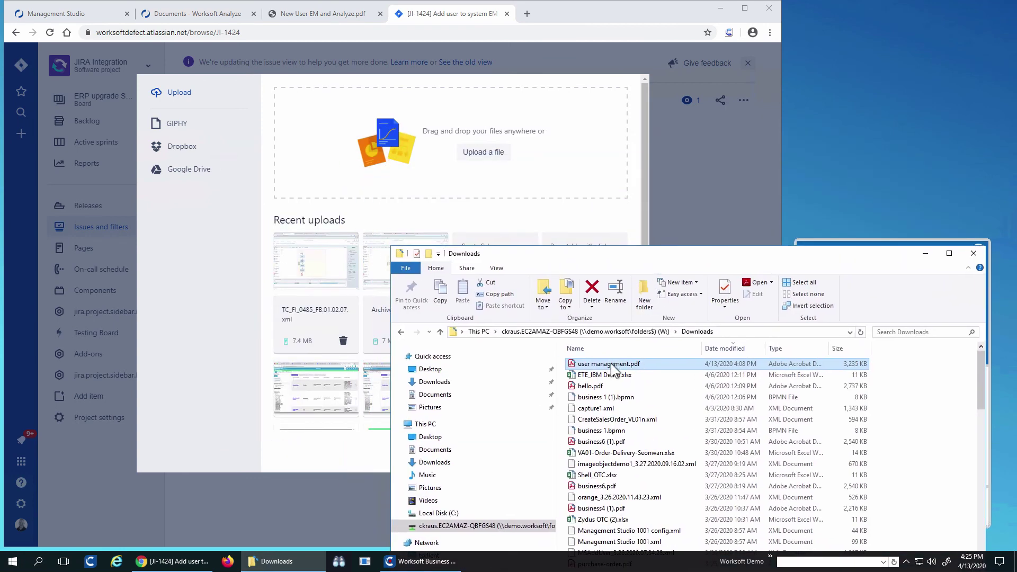
drag(472, 185, 389, 192)
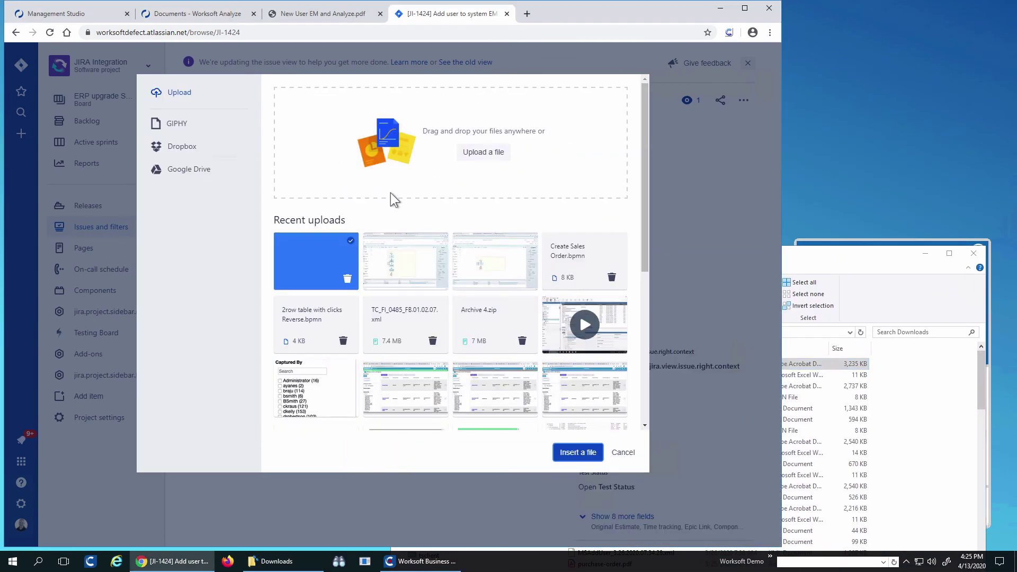
click(579, 453)
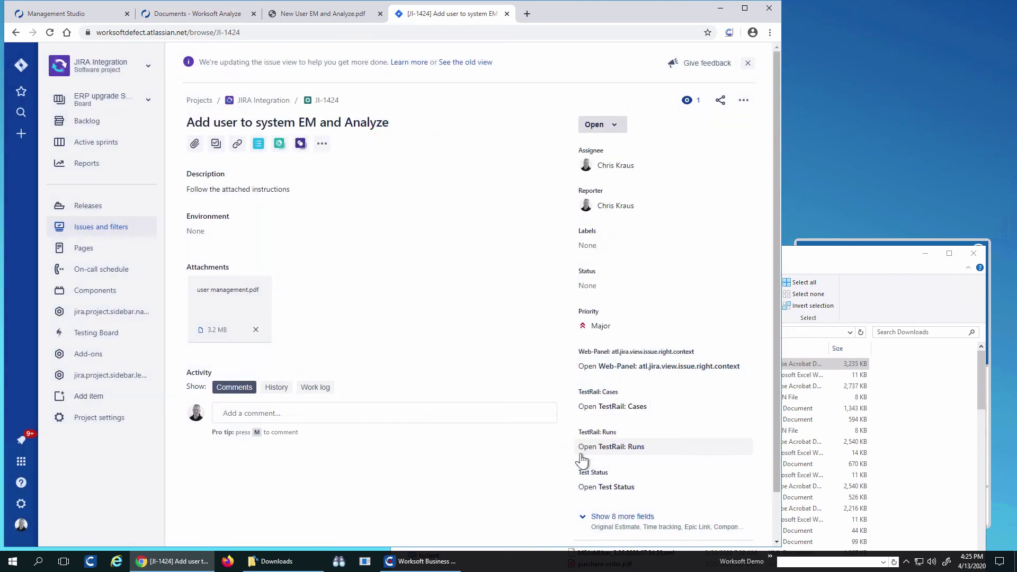
- Post the comment 'pass the test attached document' on the issue
click(273, 414)
text(pas)
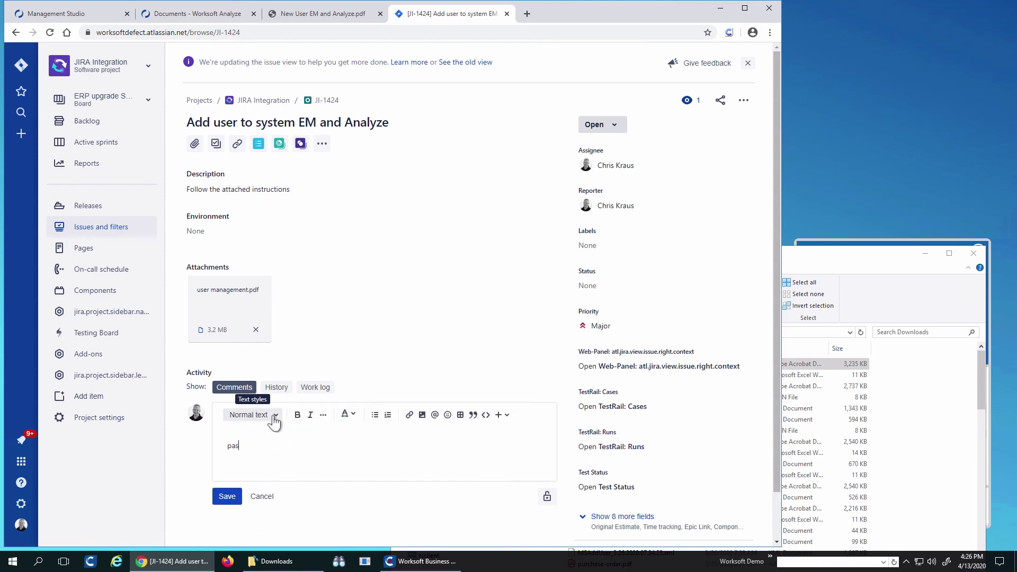
text(s the test attached document)
click(216, 496)
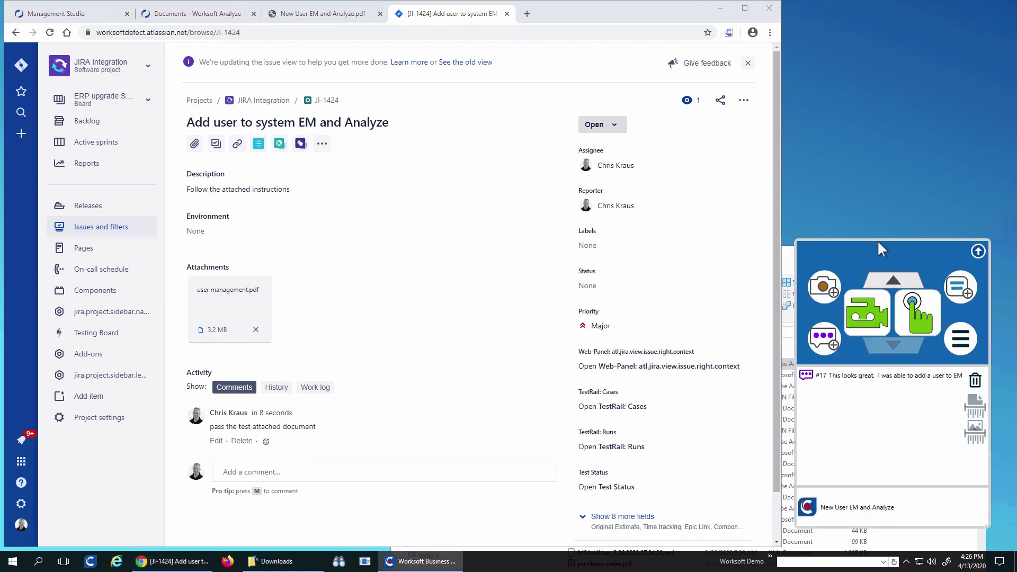
click(178, 13)
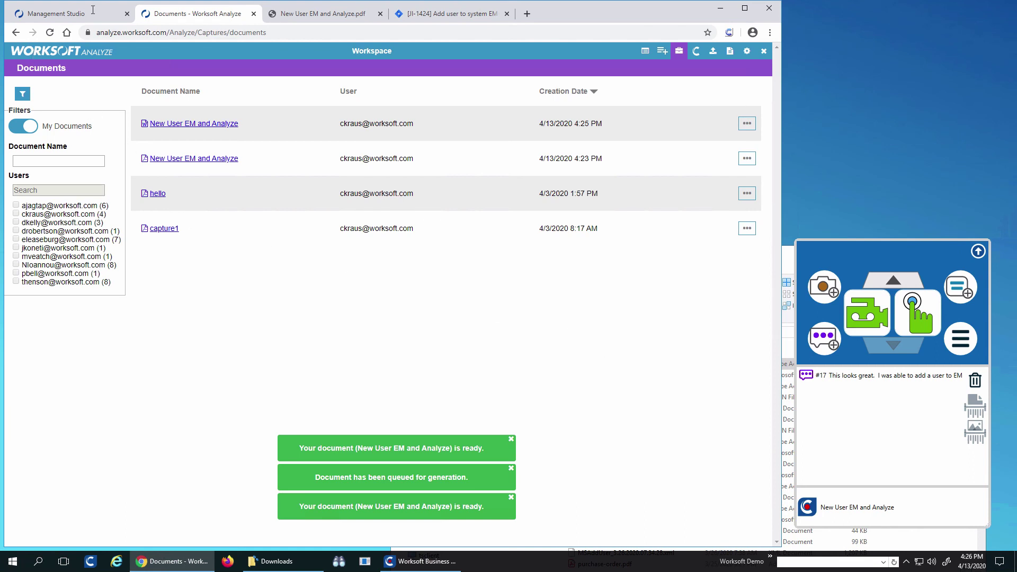